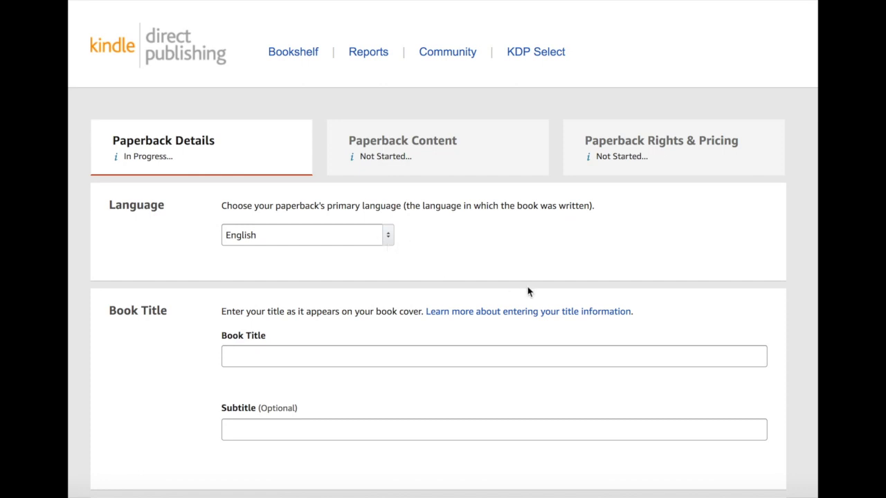
- Review the Paperback Details form from language, title and author through description, publishing rights, keywords, categories and adult content
{"action": "scroll", "coordinate": [645, 319], "scroll_direction": "down", "scroll_amount": 3}
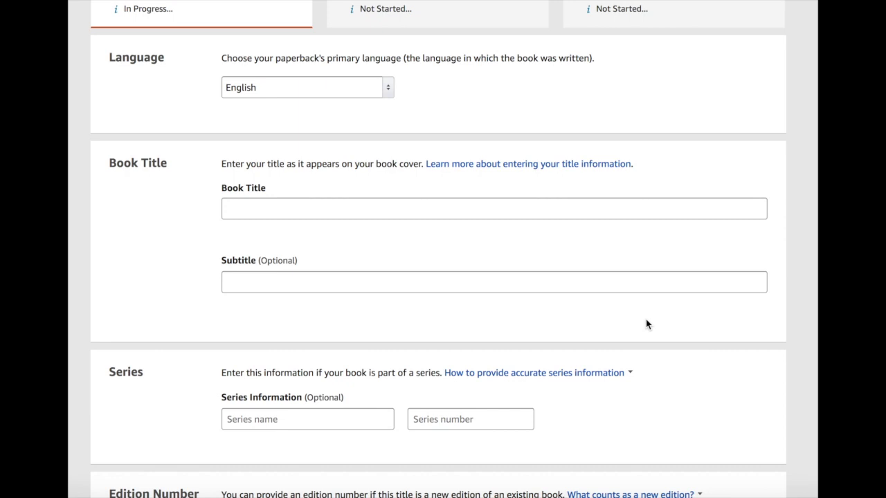
{"action": "scroll", "coordinate": [646, 323], "scroll_direction": "down", "scroll_amount": 4}
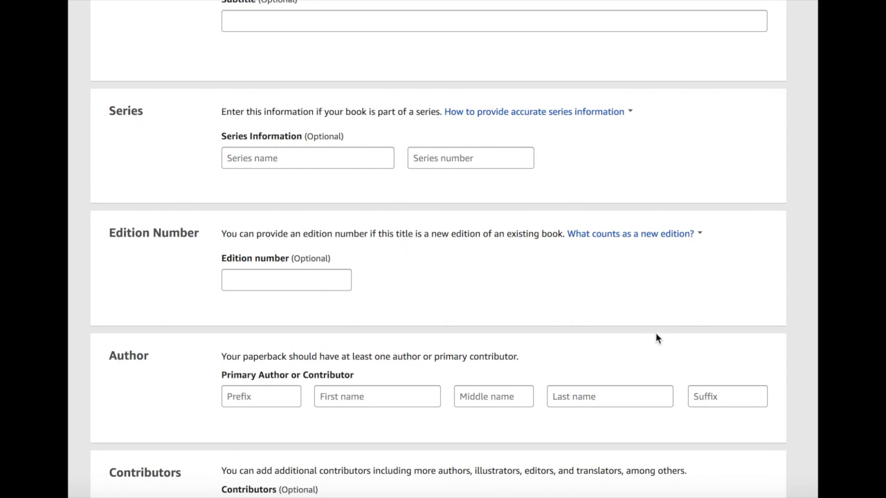
{"action": "scroll", "coordinate": [656, 338], "scroll_direction": "down", "scroll_amount": 2}
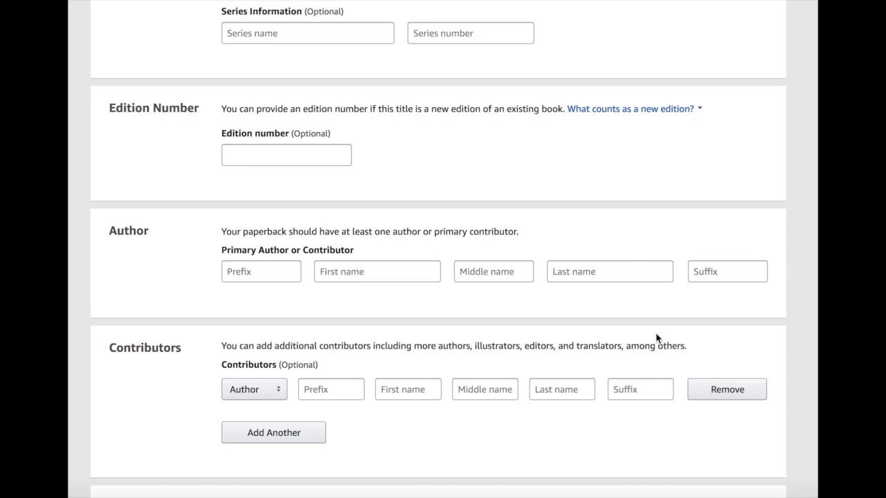
{"action": "scroll", "coordinate": [656, 338], "scroll_direction": "down", "scroll_amount": 2}
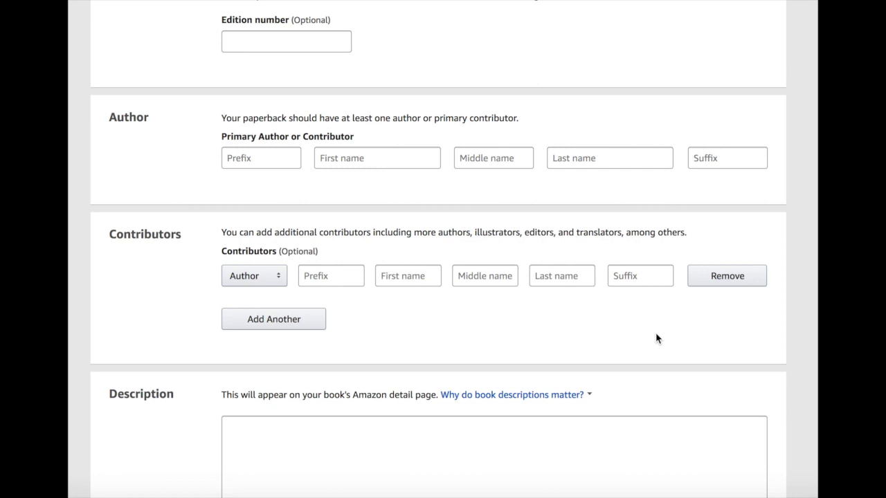
{"action": "scroll", "coordinate": [657, 337], "scroll_direction": "down", "scroll_amount": 2}
{"action": "scroll", "coordinate": [656, 337], "scroll_direction": "up", "scroll_amount": 1}
{"action": "scroll", "coordinate": [656, 338], "scroll_direction": "down", "scroll_amount": 1}
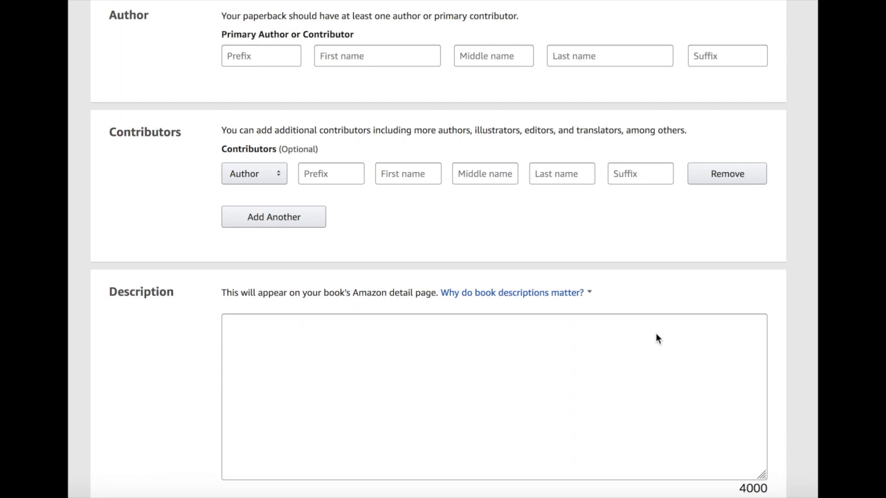
{"action": "scroll", "coordinate": [656, 335], "scroll_direction": "down", "scroll_amount": 3}
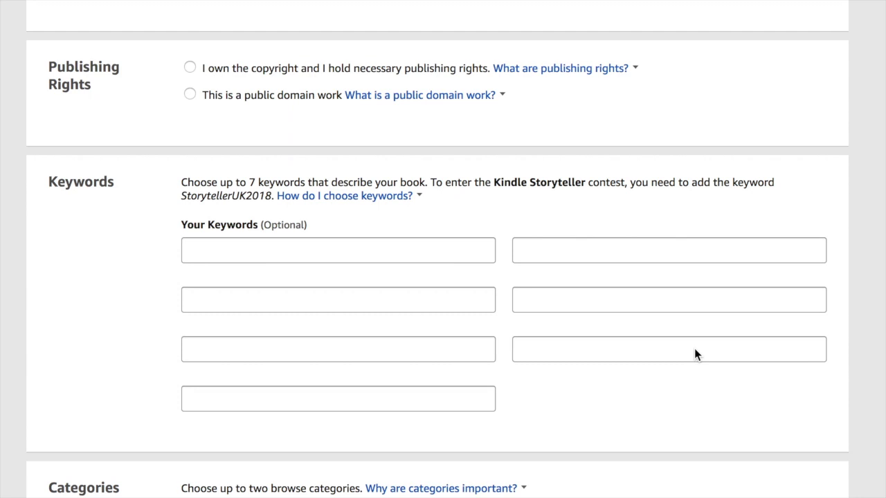
{"action": "scroll", "coordinate": [695, 349], "scroll_direction": "down", "scroll_amount": 2}
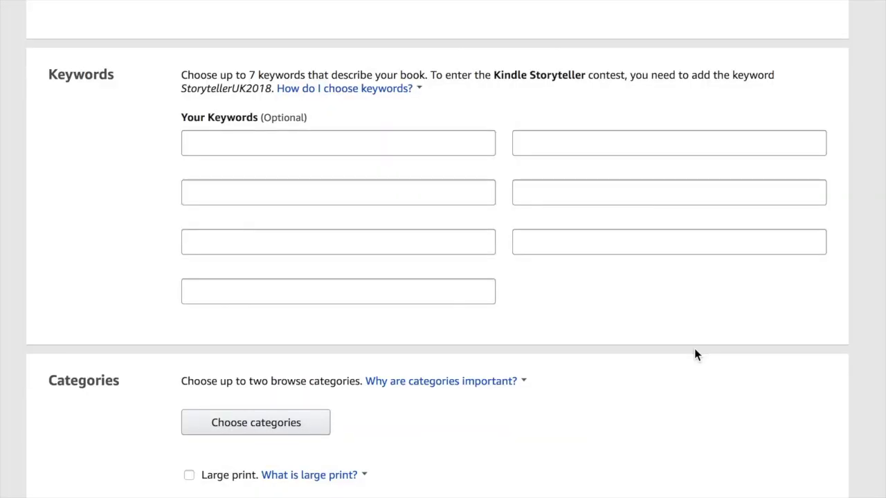
{"action": "scroll", "coordinate": [678, 364], "scroll_direction": "down", "scroll_amount": 5}
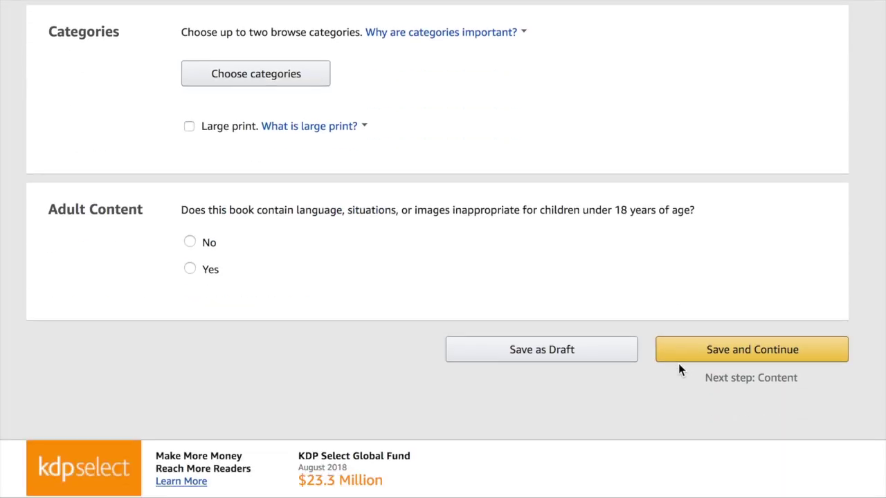
{"action": "scroll", "coordinate": [678, 366], "scroll_direction": "up", "scroll_amount": 2}
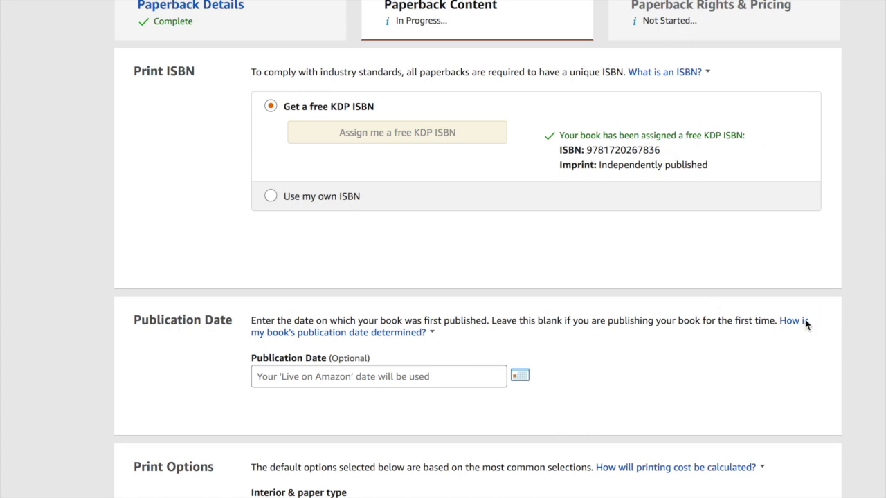
- Choose 6 x 9 in from the standard trim sizes in the paperback's print options
{"action": "scroll", "coordinate": [806, 324], "scroll_direction": "down", "scroll_amount": 3}
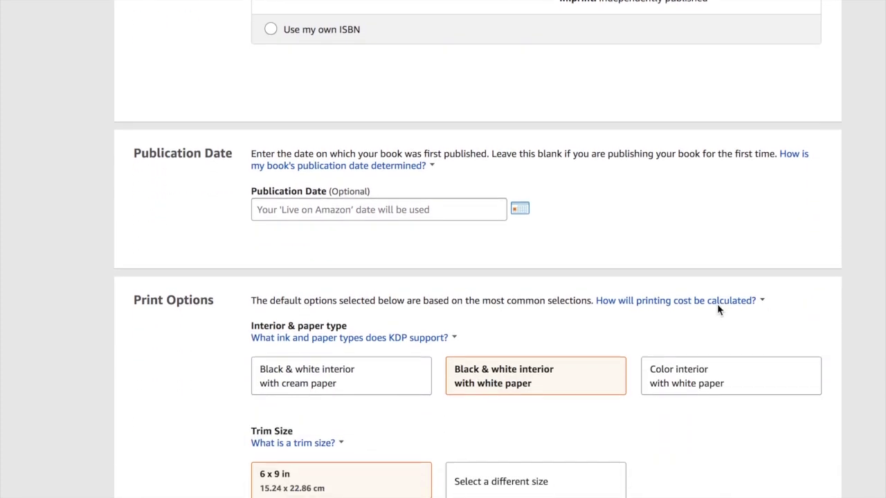
{"action": "scroll", "coordinate": [717, 310], "scroll_direction": "down", "scroll_amount": 2}
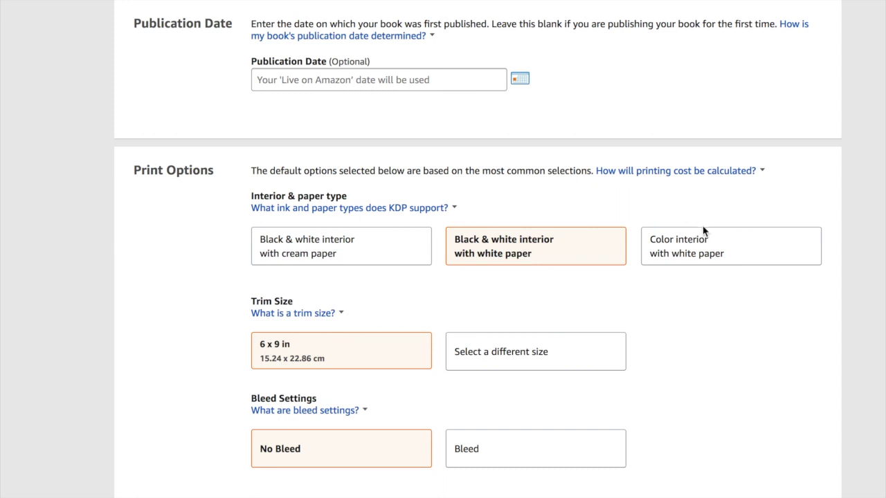
{"action": "scroll", "coordinate": [737, 328], "scroll_direction": "down", "scroll_amount": 2}
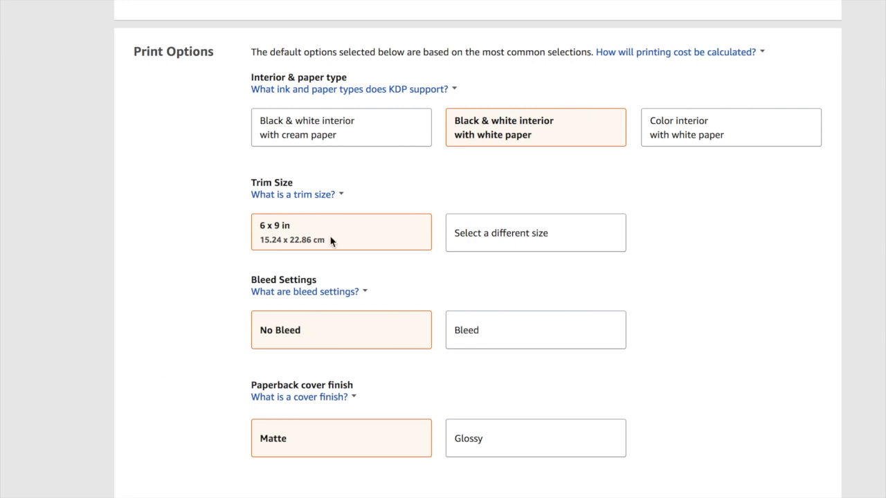
{"action": "scroll", "coordinate": [511, 332], "scroll_direction": "down", "scroll_amount": 1}
{"action": "scroll", "coordinate": [511, 332], "scroll_direction": "down", "scroll_amount": 1}
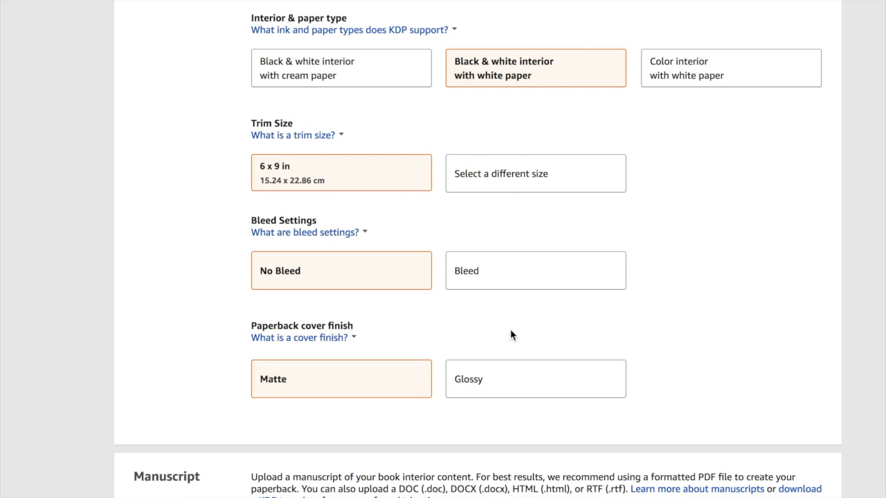
{"action": "left_click", "coordinate": [512, 183]}
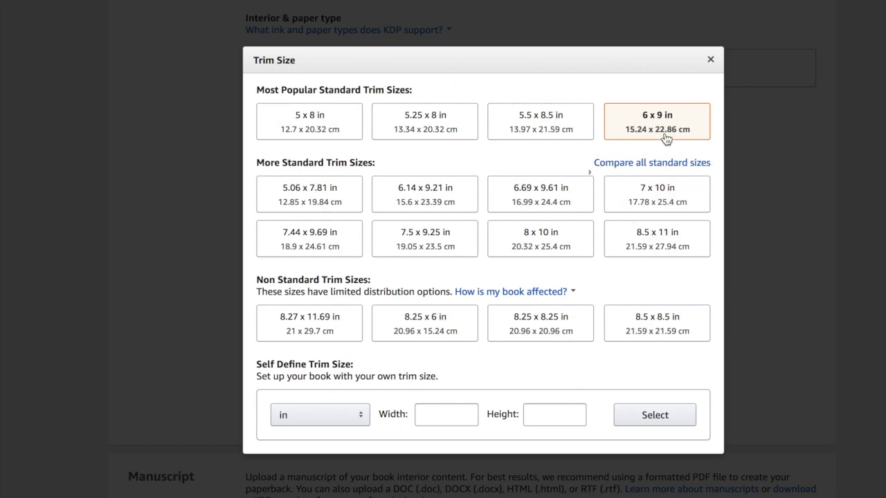
{"action": "left_click", "coordinate": [663, 130]}
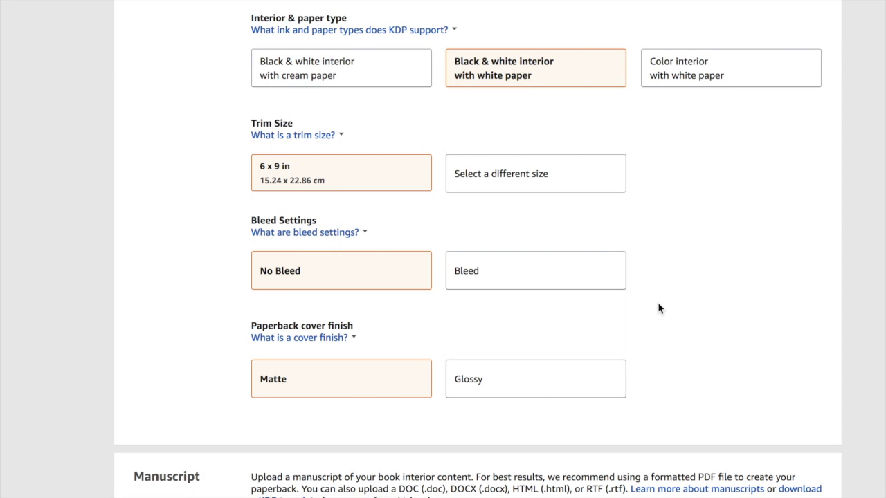
- Review the paper type, bleed and cover finish options, and select the 6 x 9 in trim size again
{"action": "scroll", "coordinate": [659, 309], "scroll_direction": "down", "scroll_amount": 1}
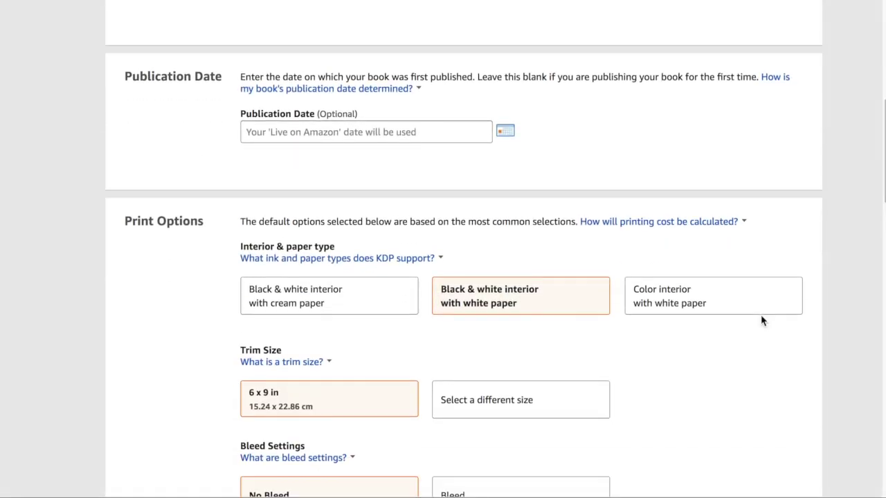
{"action": "scroll", "coordinate": [708, 316], "scroll_direction": "down", "scroll_amount": 2}
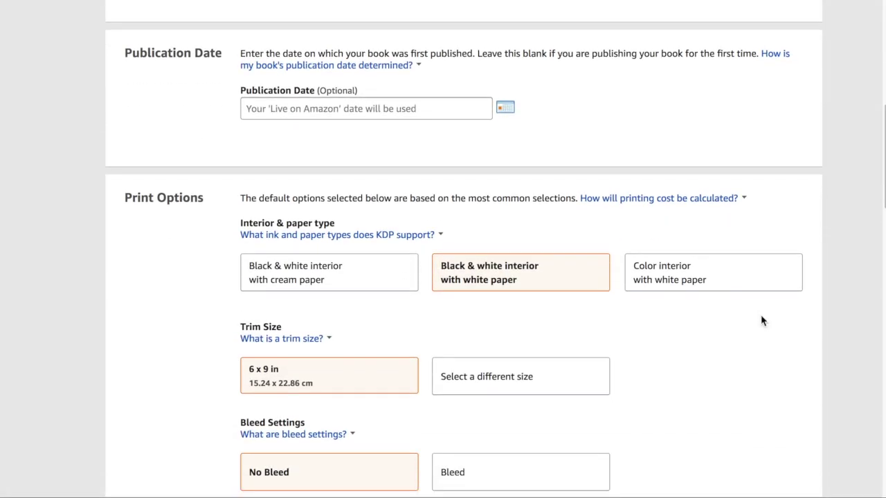
{"action": "scroll", "coordinate": [761, 320], "scroll_direction": "down", "scroll_amount": 1}
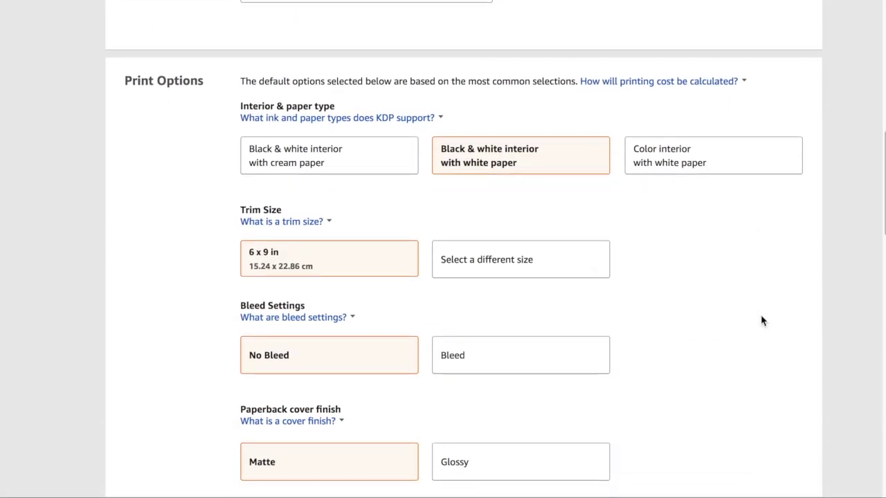
{"action": "scroll", "coordinate": [762, 321], "scroll_direction": "up", "scroll_amount": 1}
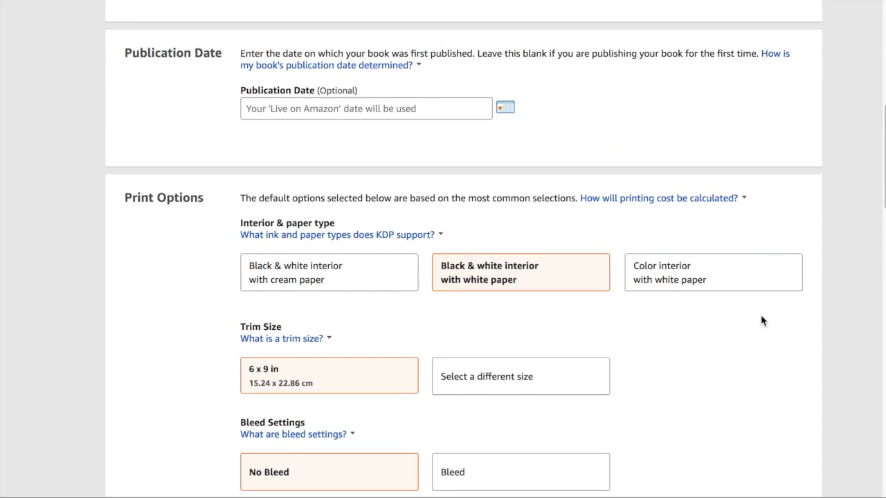
{"action": "scroll", "coordinate": [761, 321], "scroll_direction": "down", "scroll_amount": 1}
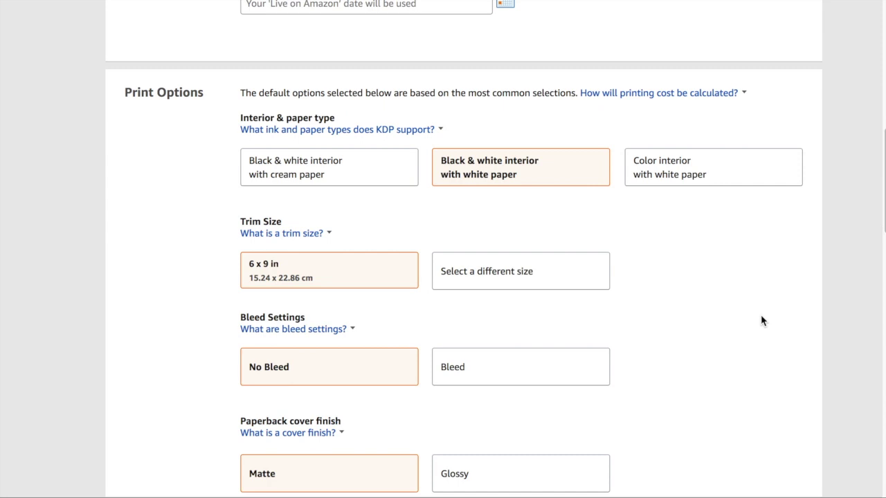
{"action": "scroll", "coordinate": [761, 320], "scroll_direction": "down", "scroll_amount": 1}
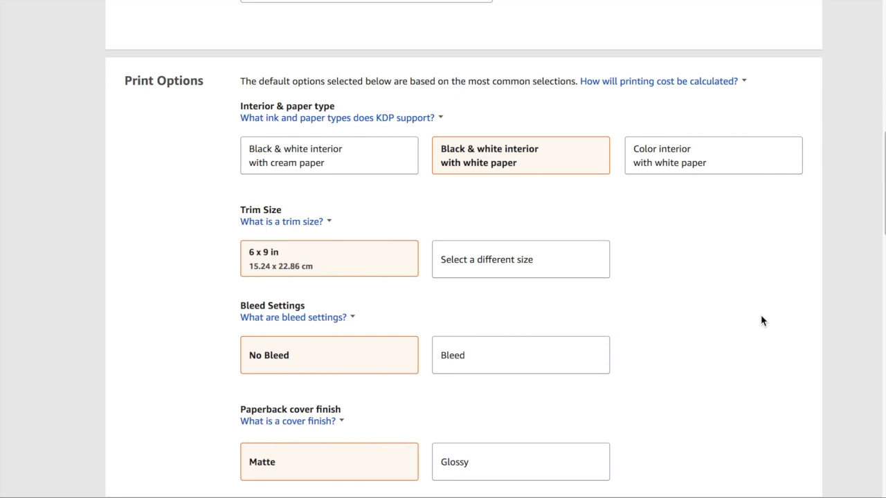
{"action": "scroll", "coordinate": [762, 320], "scroll_direction": "down", "scroll_amount": 2}
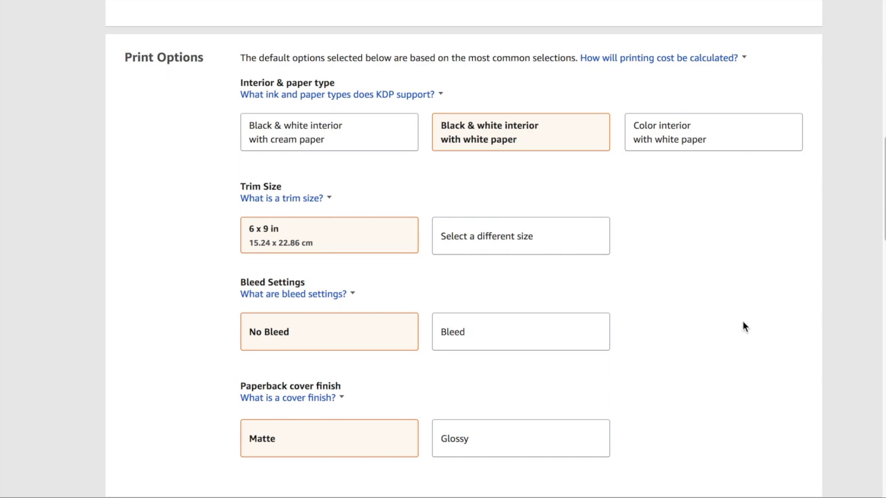
{"action": "scroll", "coordinate": [742, 327], "scroll_direction": "down", "scroll_amount": 1}
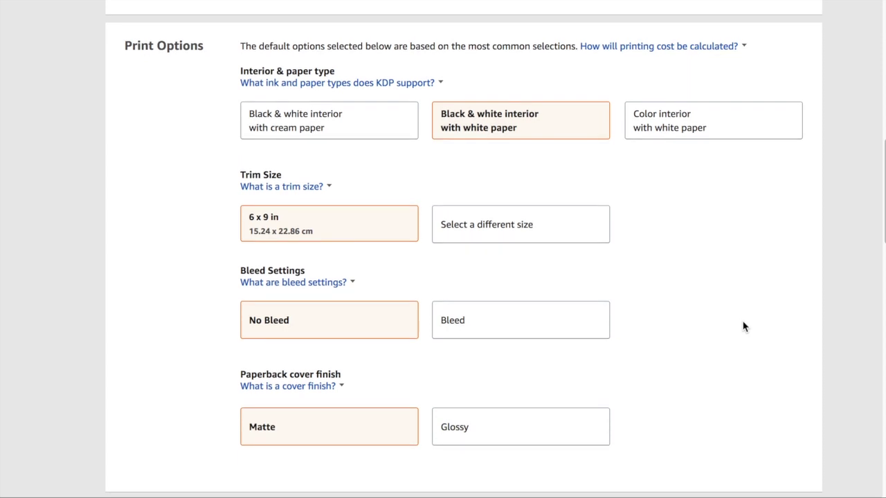
{"action": "scroll", "coordinate": [742, 326], "scroll_direction": "down", "scroll_amount": 1}
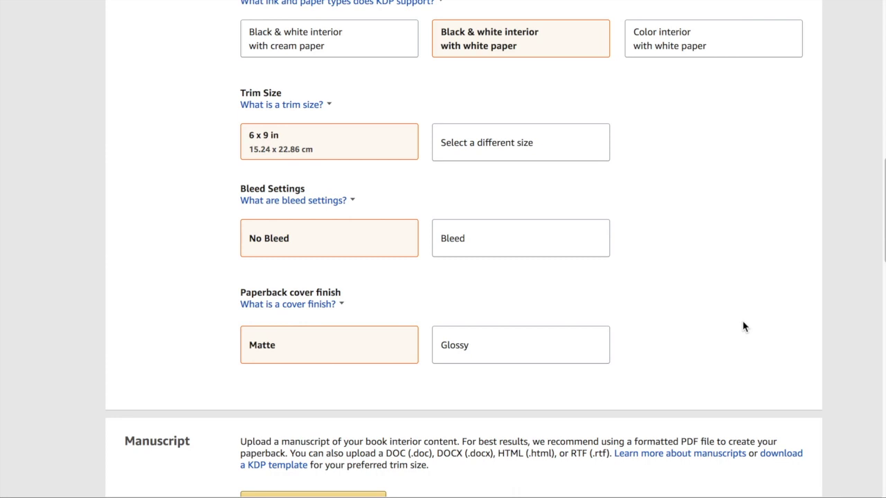
{"action": "scroll", "coordinate": [742, 323], "scroll_direction": "up", "scroll_amount": 1}
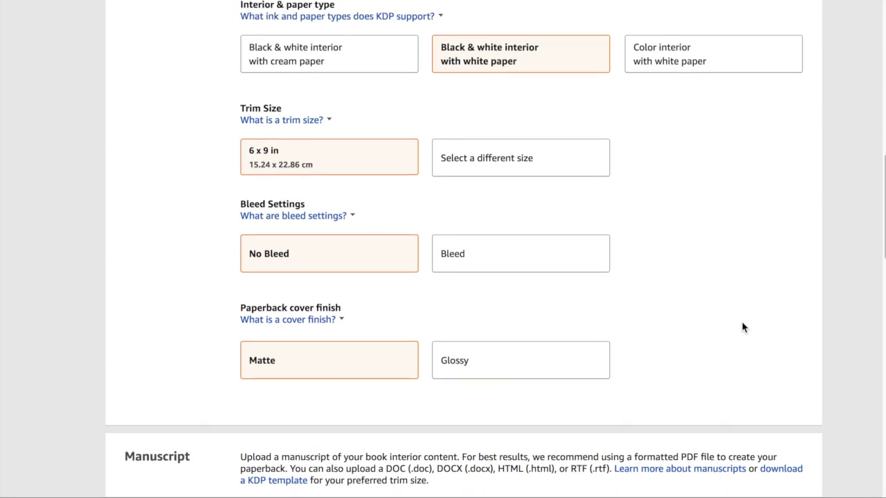
{"action": "left_click", "coordinate": [481, 219]}
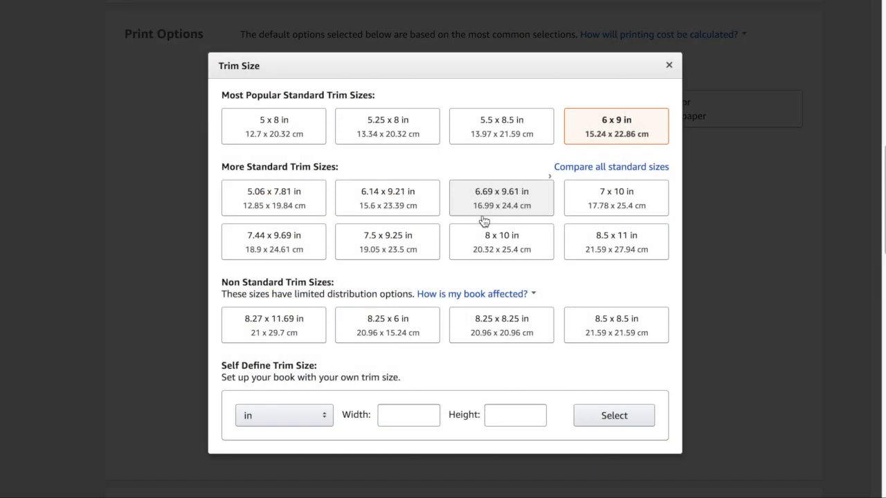
{"action": "left_click", "coordinate": [618, 136]}
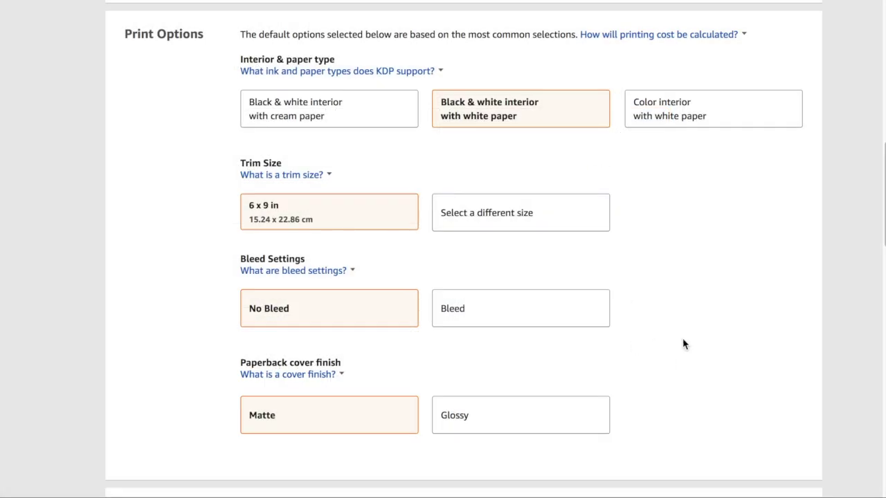
- Check the uploaded manuscript and cover sections and launch the print previewer for the book
{"action": "scroll", "coordinate": [683, 344], "scroll_direction": "down", "scroll_amount": 2}
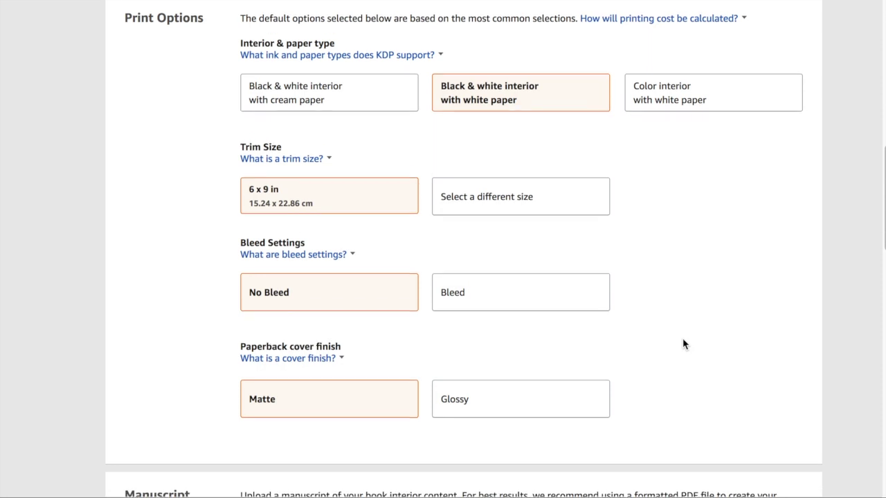
{"action": "scroll", "coordinate": [683, 344], "scroll_direction": "down", "scroll_amount": 1}
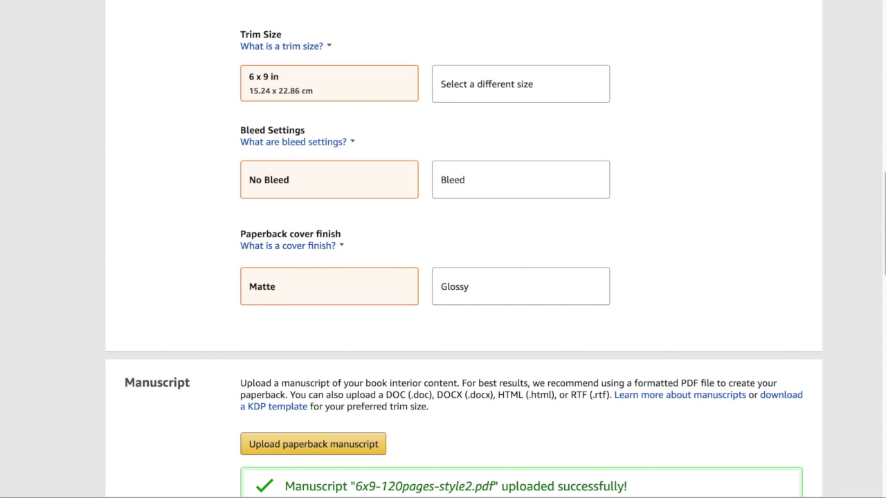
{"action": "scroll", "coordinate": [396, 352], "scroll_direction": "down", "scroll_amount": 5}
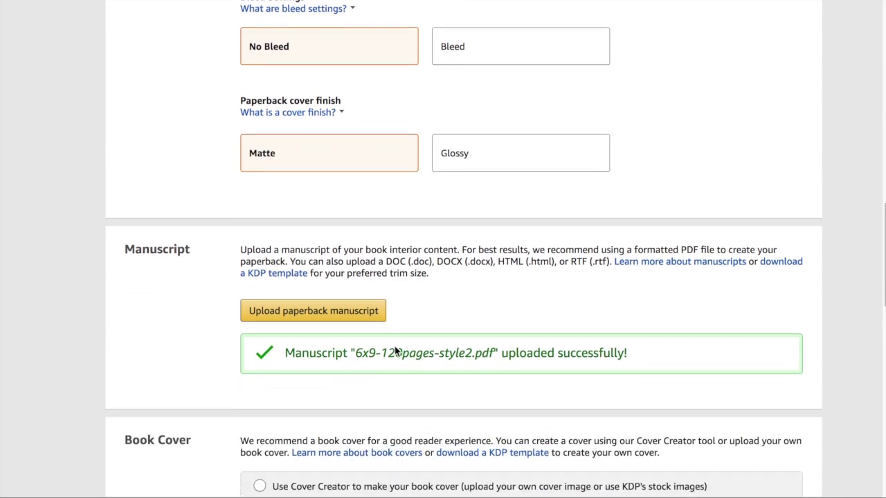
{"action": "scroll", "coordinate": [396, 352], "scroll_direction": "down", "scroll_amount": 1}
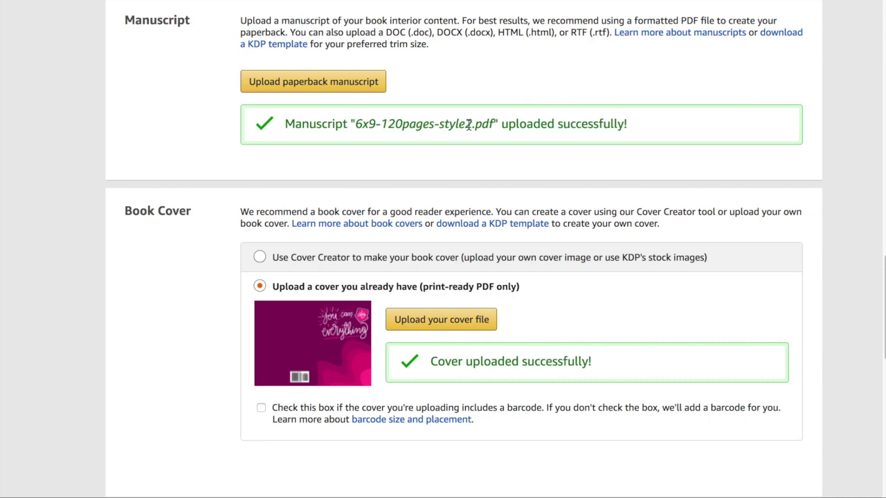
{"action": "scroll", "coordinate": [590, 309], "scroll_direction": "down", "scroll_amount": 2}
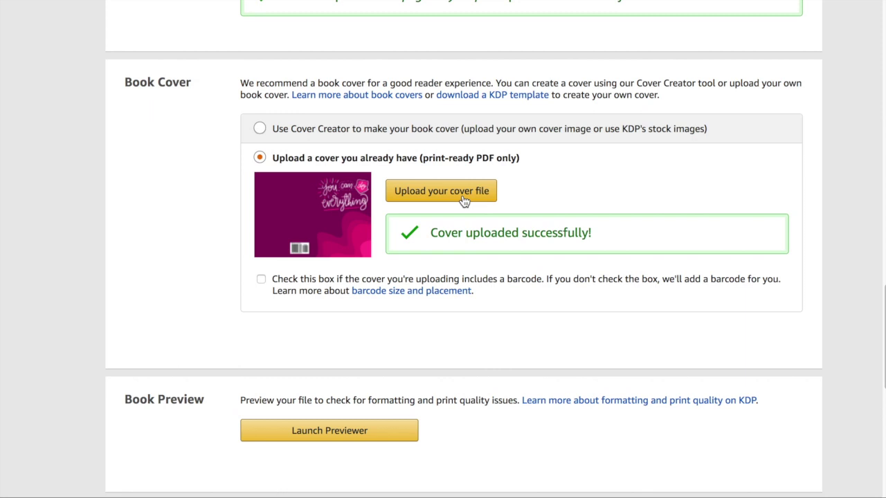
{"action": "scroll", "coordinate": [553, 379], "scroll_direction": "down", "scroll_amount": 1}
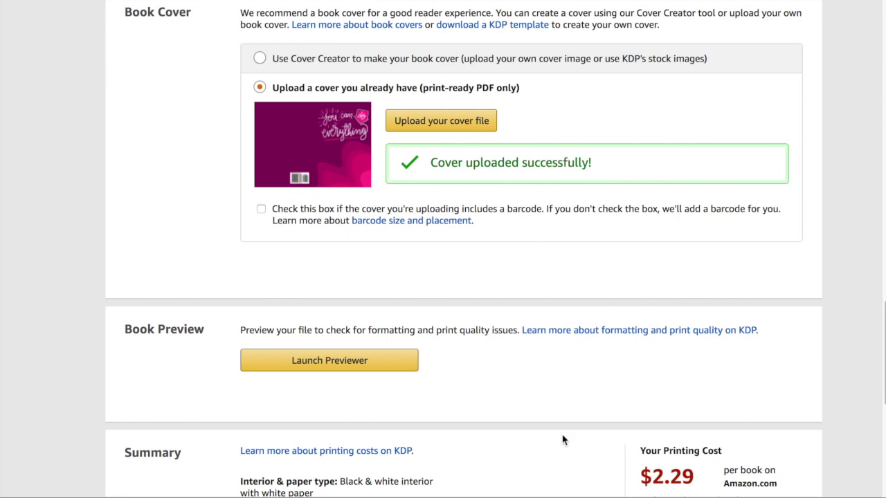
{"action": "left_click", "coordinate": [329, 362]}
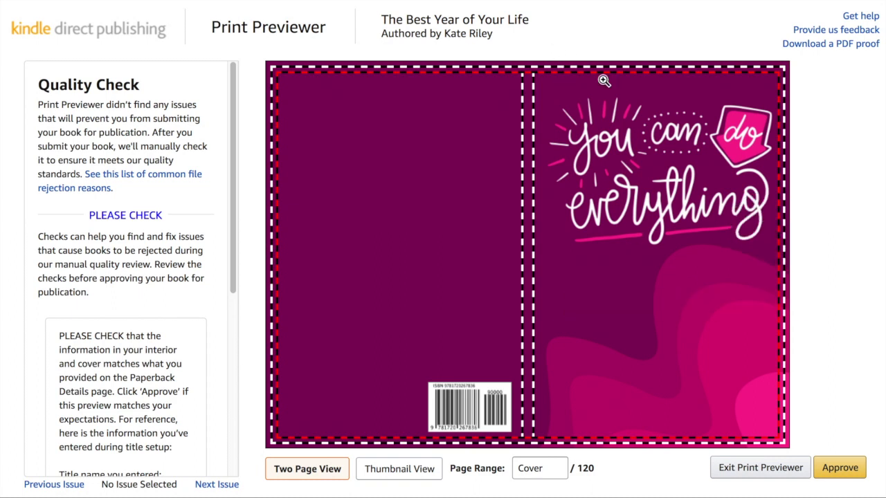
- Examine the cover preview and read the quality check notes with the entered title and author details
{"action": "mouse_move", "coordinate": [782, 240]}
{"action": "scroll", "coordinate": [175, 339], "scroll_direction": "down", "scroll_amount": 3}
{"action": "scroll", "coordinate": [176, 339], "scroll_direction": "up", "scroll_amount": 1}
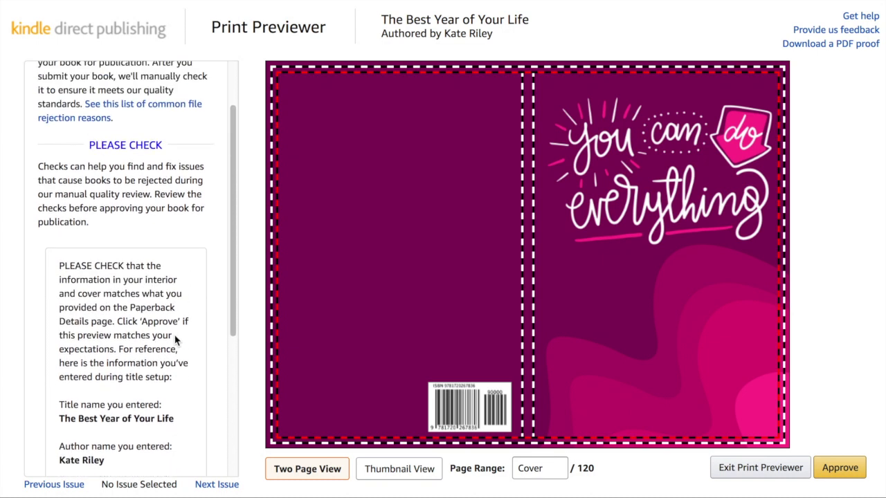
- Page through the book's interior preview from the cover to pages 10-11 and approve the print preview
{"action": "scroll", "coordinate": [175, 339], "scroll_direction": "up", "scroll_amount": 3}
{"action": "scroll", "coordinate": [170, 351], "scroll_direction": "down", "scroll_amount": 1}
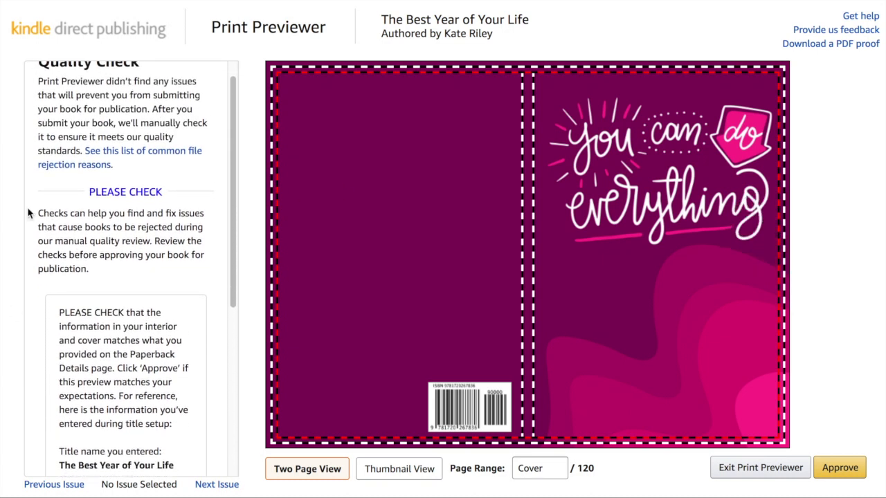
{"action": "mouse_move", "coordinate": [774, 240]}
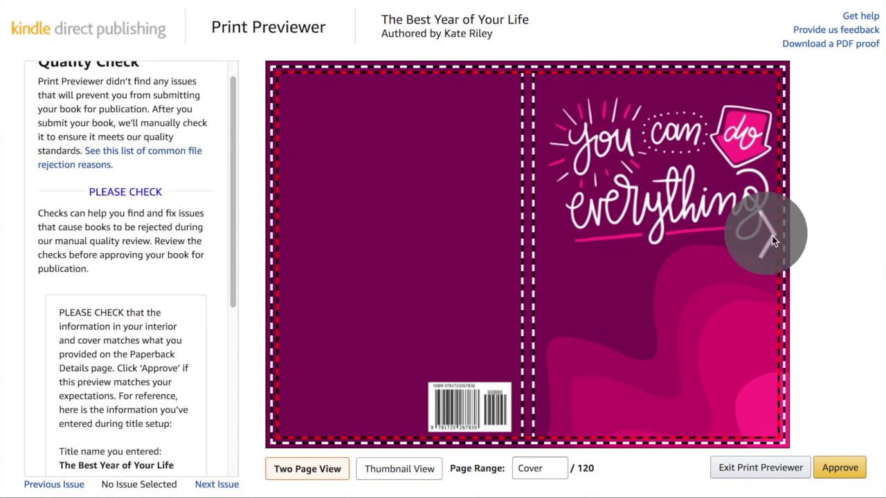
{"action": "left_click", "coordinate": [768, 235]}
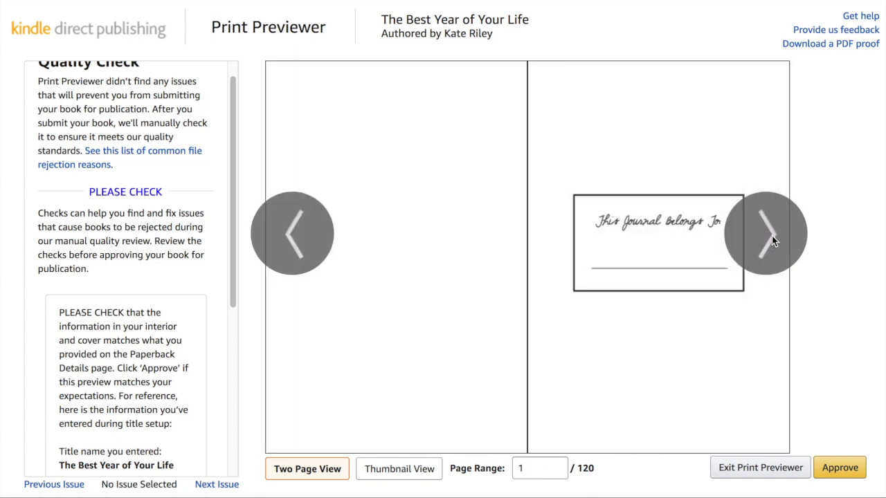
{"action": "left_click", "coordinate": [773, 238]}
{"action": "left_click", "coordinate": [774, 242]}
{"action": "left_click", "coordinate": [774, 242]}
{"action": "left_click", "coordinate": [773, 242]}
{"action": "left_click", "coordinate": [774, 242]}
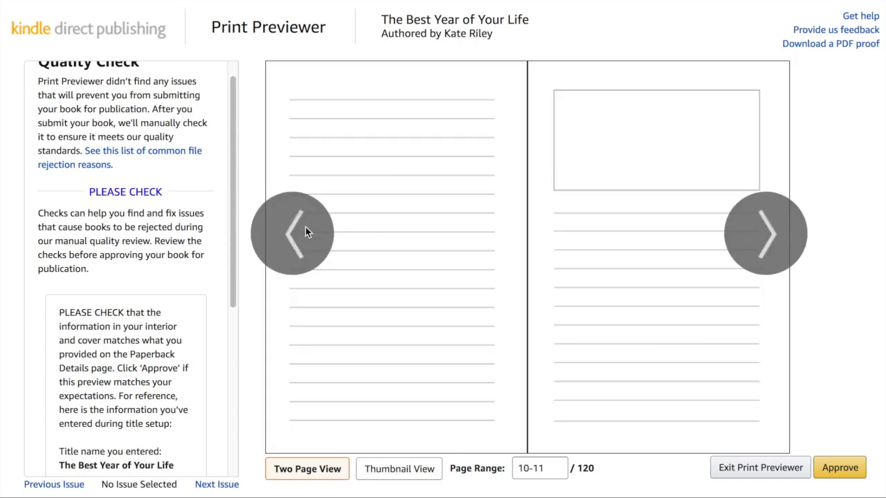
{"action": "left_click", "coordinate": [841, 469]}
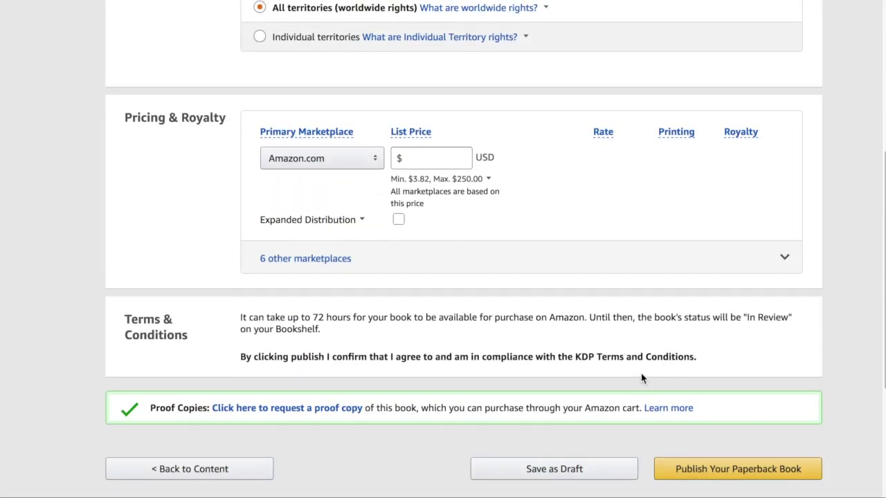
- Enter a list price of 5.99 USD for the primary marketplace, Amazon.com
{"action": "scroll", "coordinate": [642, 379], "scroll_direction": "up", "scroll_amount": 1}
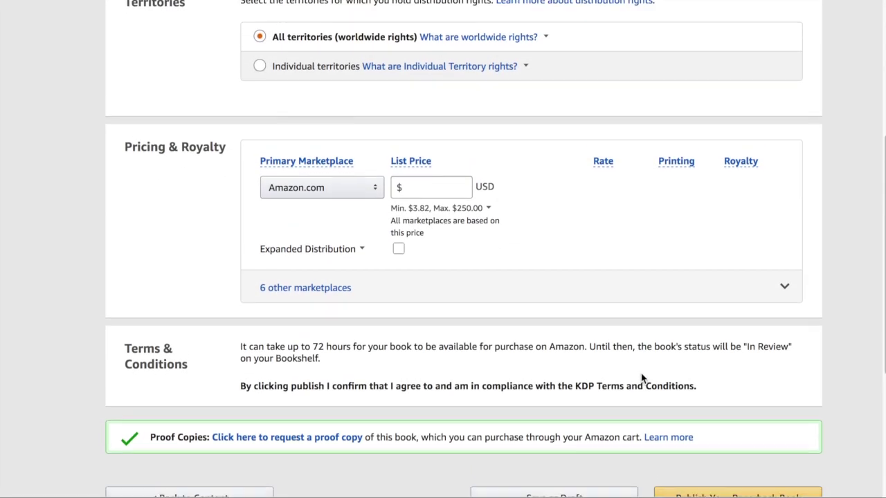
{"action": "scroll", "coordinate": [642, 379], "scroll_direction": "up", "scroll_amount": 1}
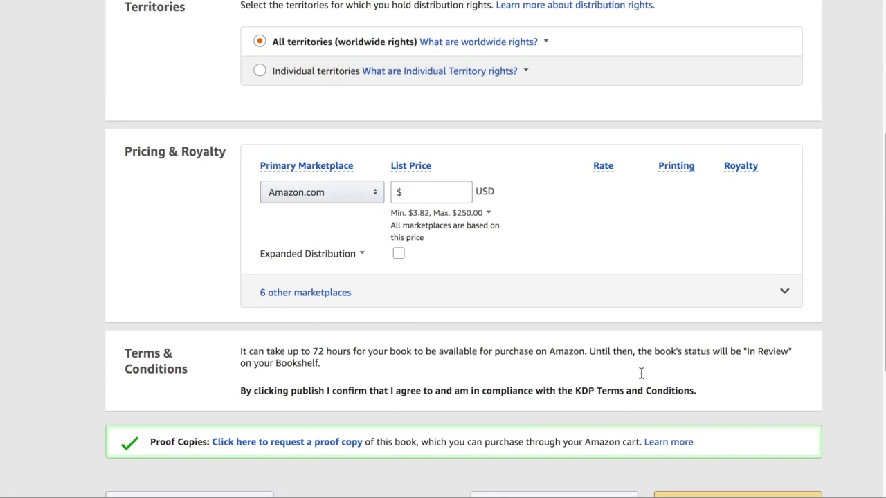
{"action": "scroll", "coordinate": [642, 378], "scroll_direction": "up", "scroll_amount": 1}
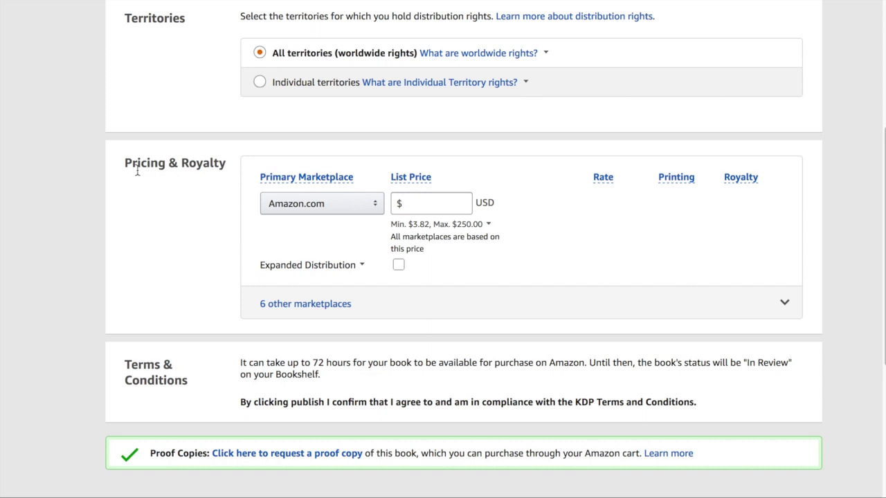
{"action": "left_click", "coordinate": [418, 202]}
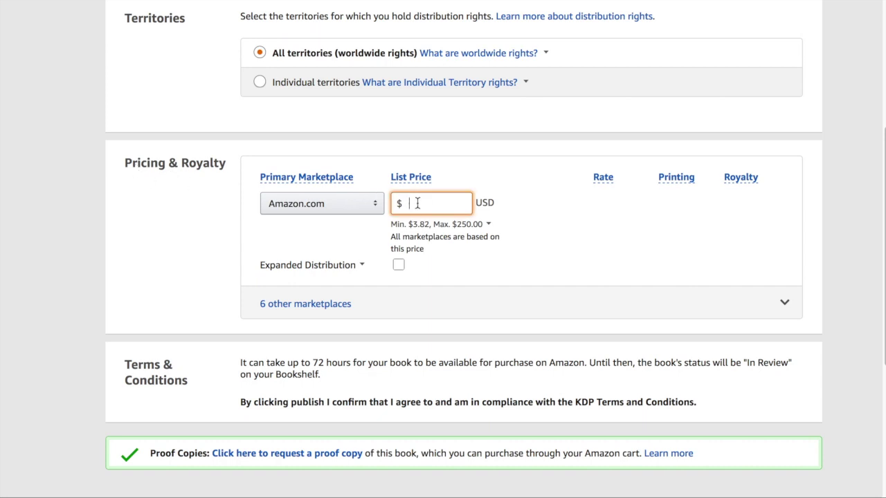
{"action": "type", "text": "5.99"}
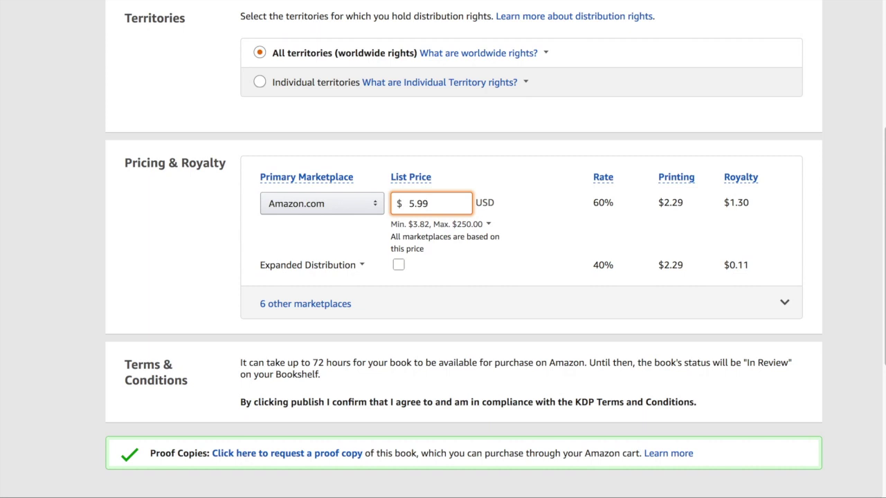
- Replace the Amazon.com list price with 6.99 USD
{"action": "key", "text": "BackSpace"}
{"action": "key", "text": "BackSpace"}
{"action": "key", "text": "BackSpace"}
{"action": "key", "text": "BackSpace"}
{"action": "type", "text": "6.99"}
- Expand the other marketplaces and review their list prices and royalties, the terms and conditions, and the proof copy and publishing options
{"action": "left_click", "coordinate": [277, 306]}
{"action": "scroll", "coordinate": [629, 337], "scroll_direction": "down", "scroll_amount": 3}
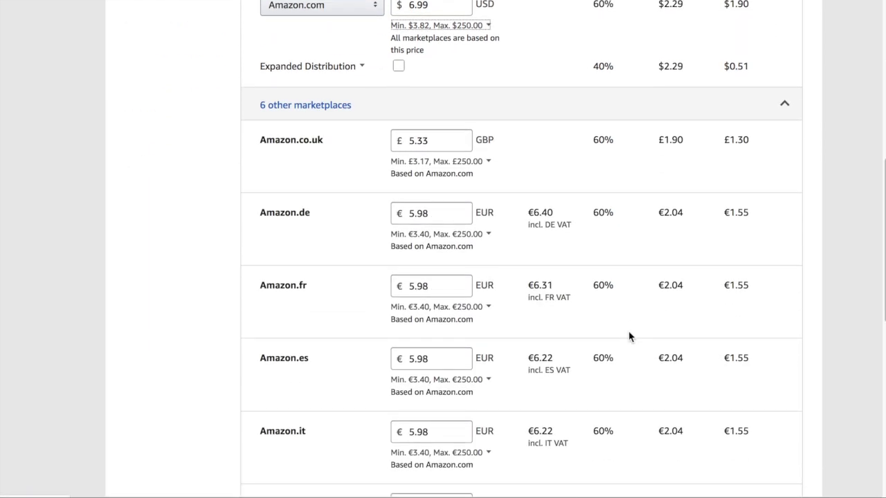
{"action": "scroll", "coordinate": [546, 328], "scroll_direction": "up", "scroll_amount": 1}
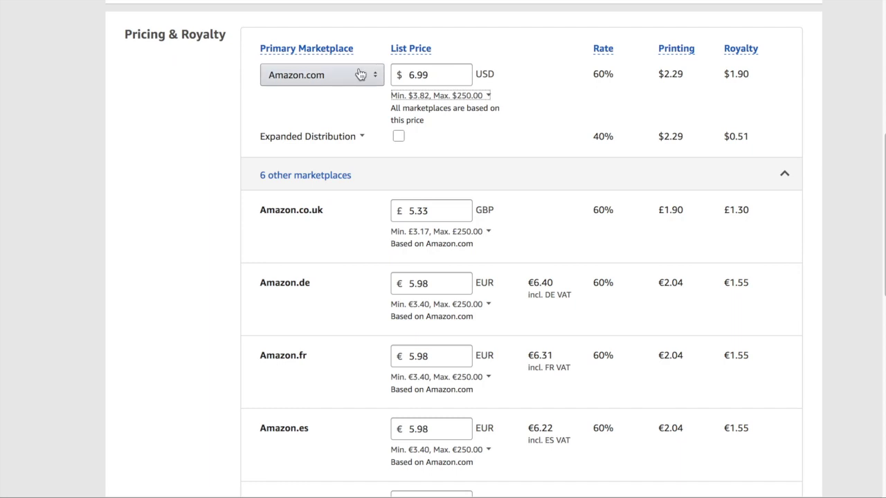
{"action": "scroll", "coordinate": [571, 305], "scroll_direction": "down", "scroll_amount": 2}
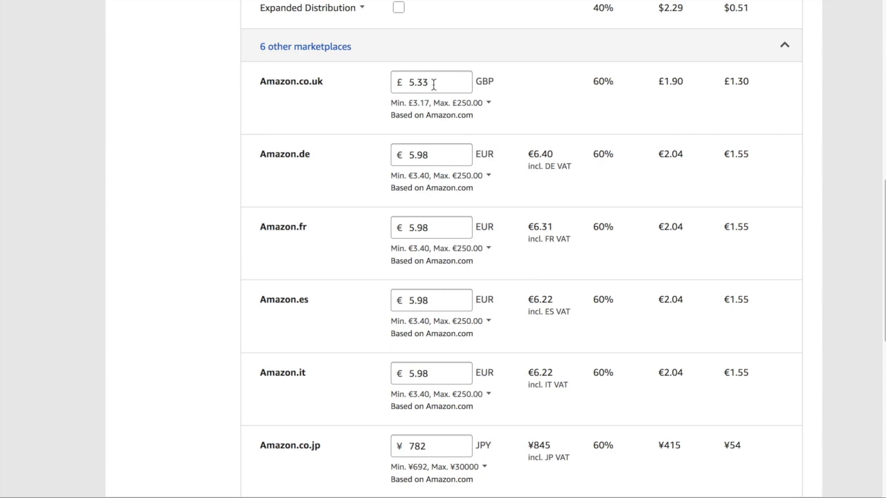
{"action": "left_click", "coordinate": [453, 103]}
{"action": "scroll", "coordinate": [457, 125], "scroll_direction": "up", "scroll_amount": 3}
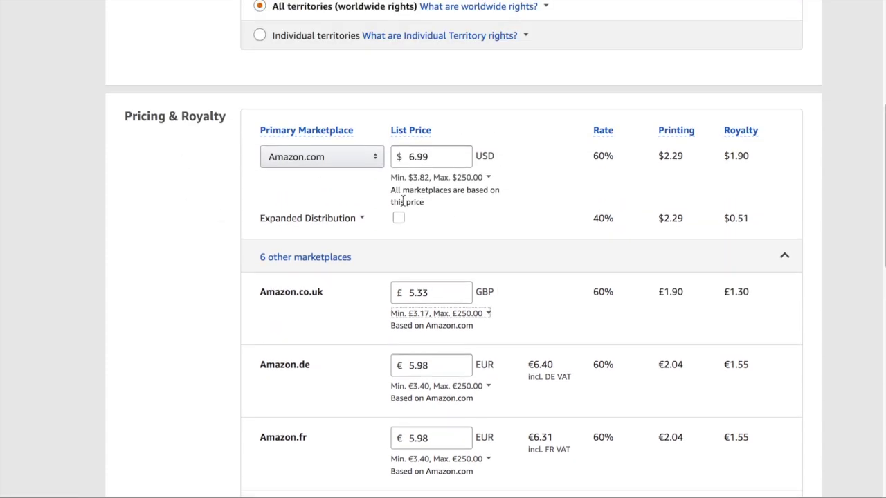
{"action": "scroll", "coordinate": [505, 294], "scroll_direction": "down", "scroll_amount": 3}
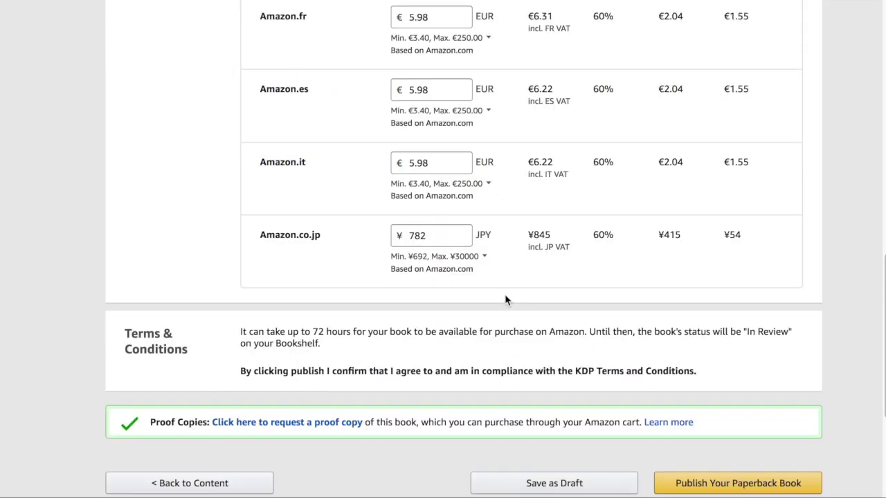
{"action": "scroll", "coordinate": [505, 299], "scroll_direction": "down", "scroll_amount": 1}
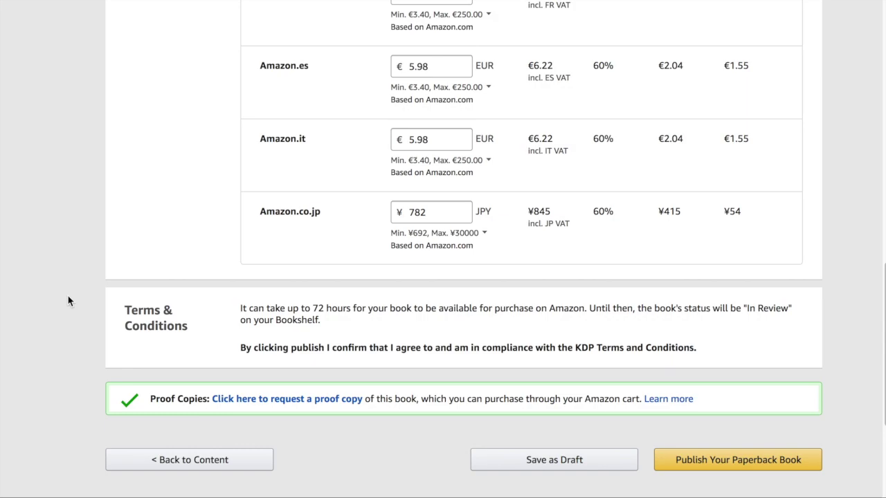
{"action": "scroll", "coordinate": [68, 301], "scroll_direction": "up", "scroll_amount": 3}
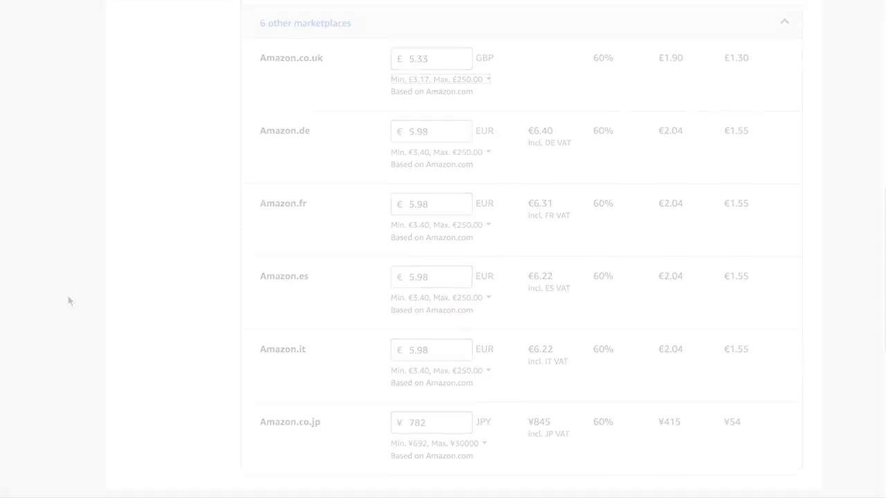